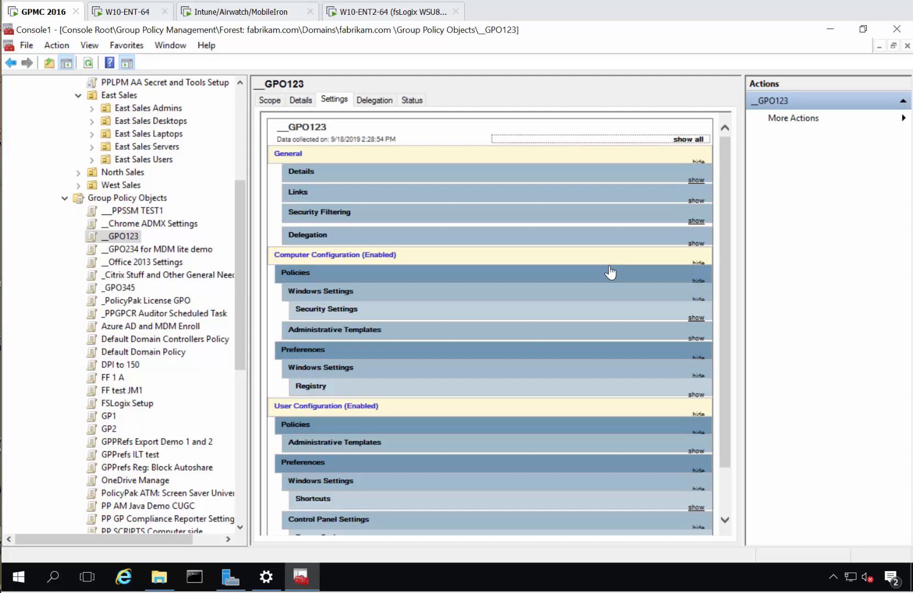
# - Open the __GPO123 policy object for editing and display PolicyPak's Browser Router under Computer Configuration
pyautogui.rightClick(125, 237)
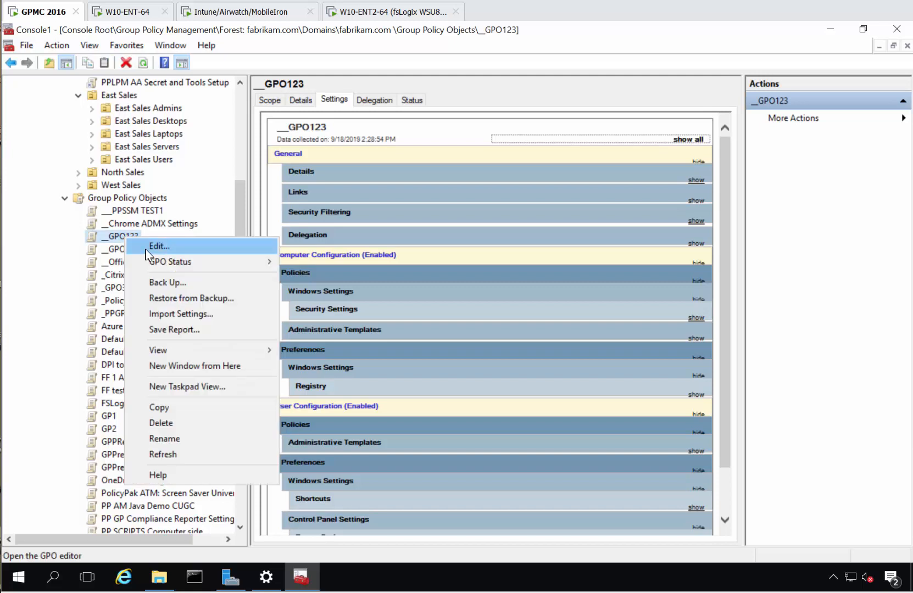
pyautogui.click(148, 246)
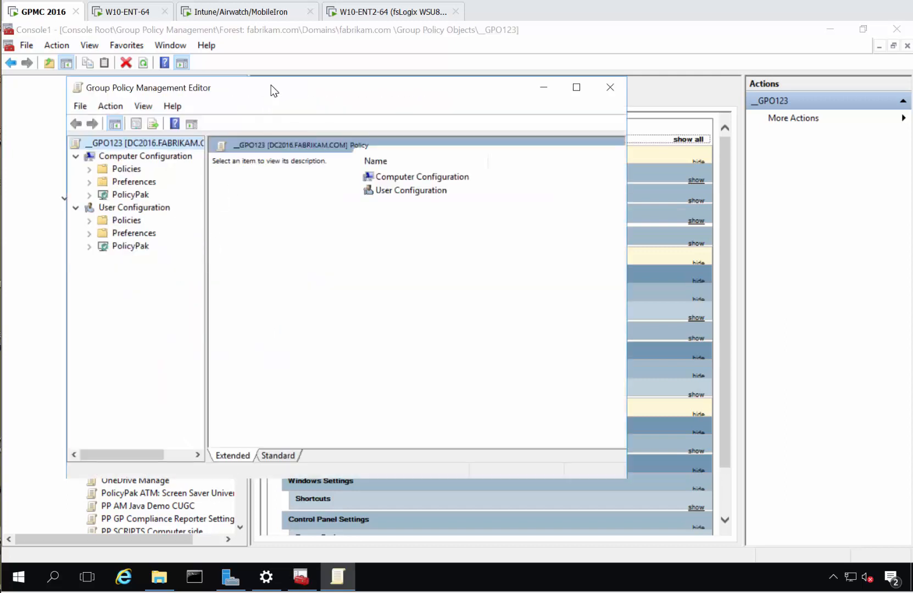
pyautogui.doubleClick(269, 97)
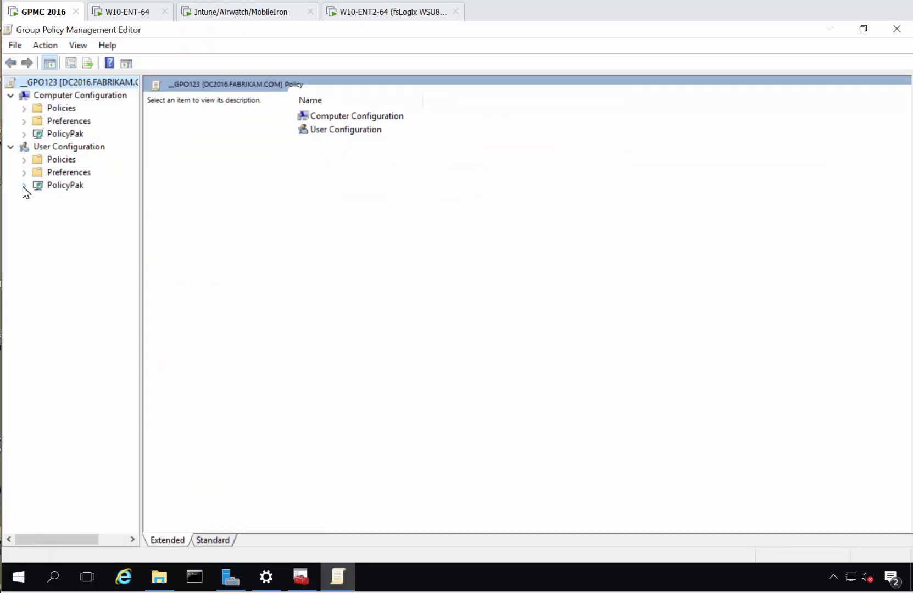
pyautogui.click(24, 133)
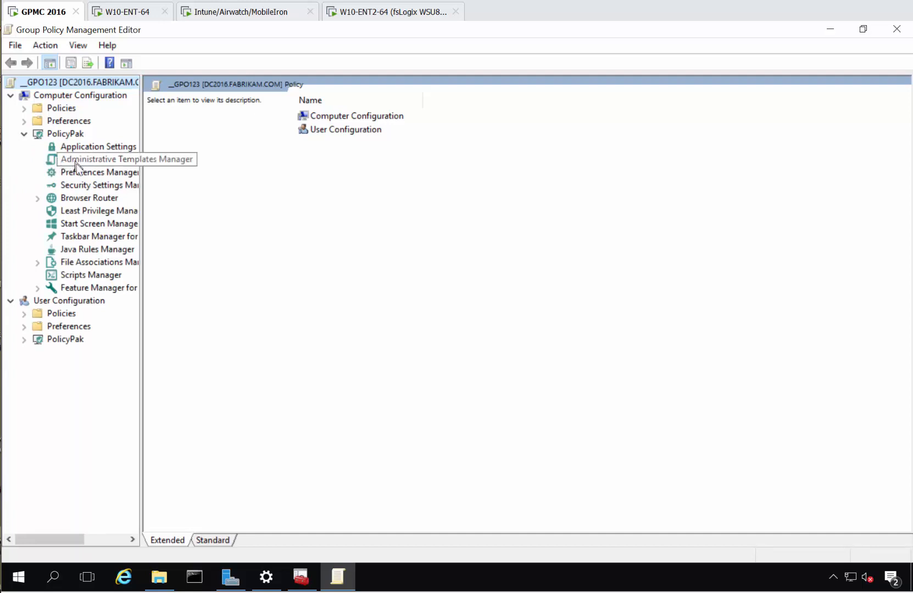
pyautogui.click(82, 197)
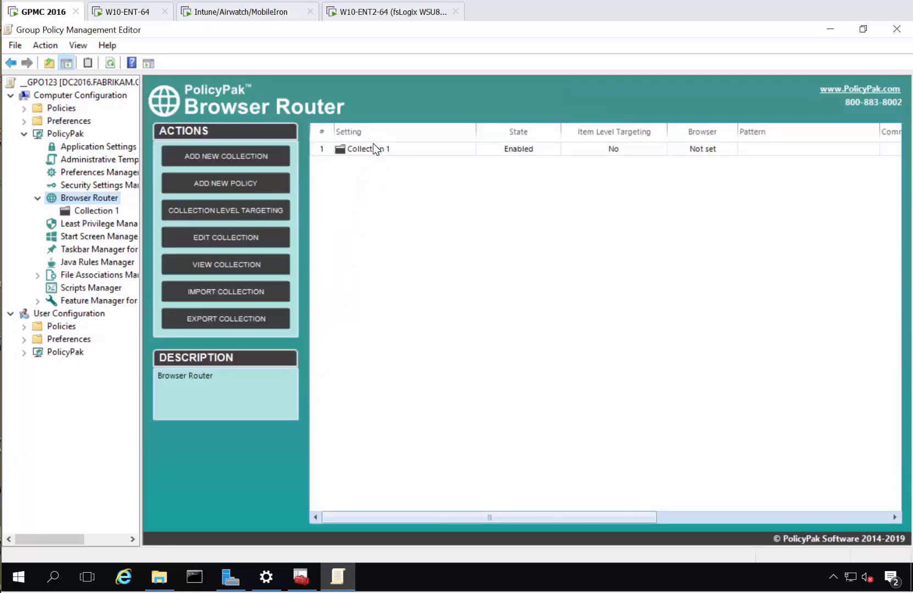
# - Check the export and add options offered for Browser Router's Collection 1, and close the policy editor
pyautogui.rightClick(370, 147)
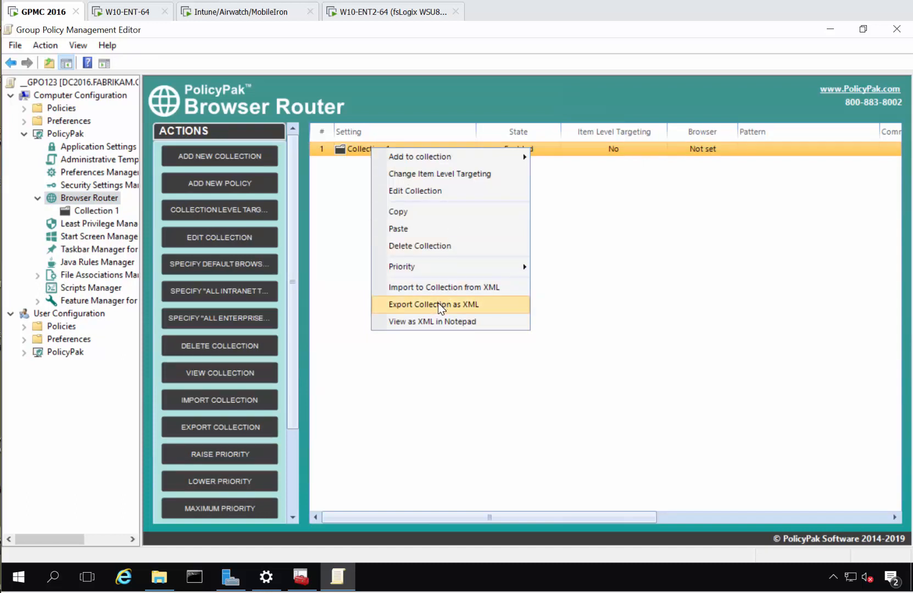
pyautogui.doubleClick(356, 151)
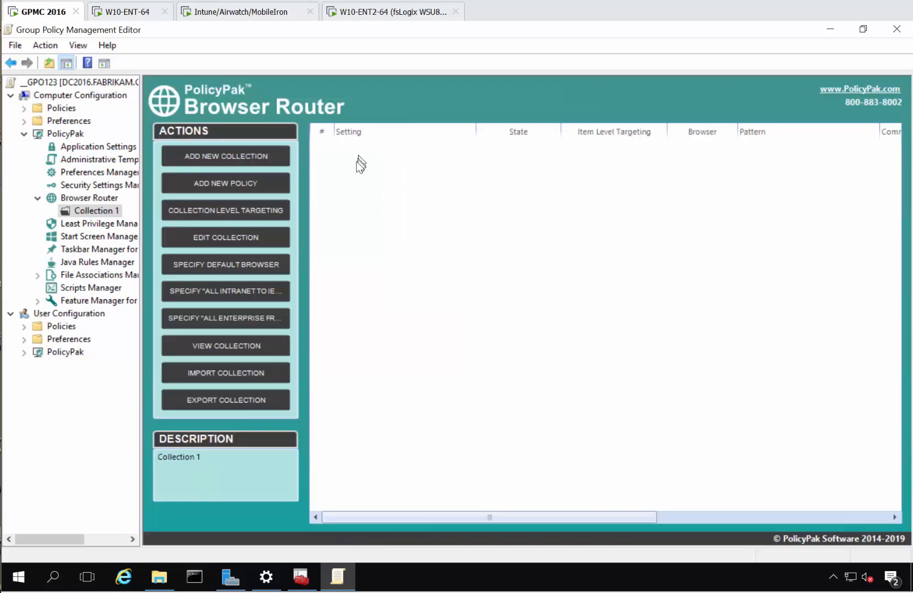
pyautogui.rightClick(358, 158)
pyautogui.moveTo(471, 177)
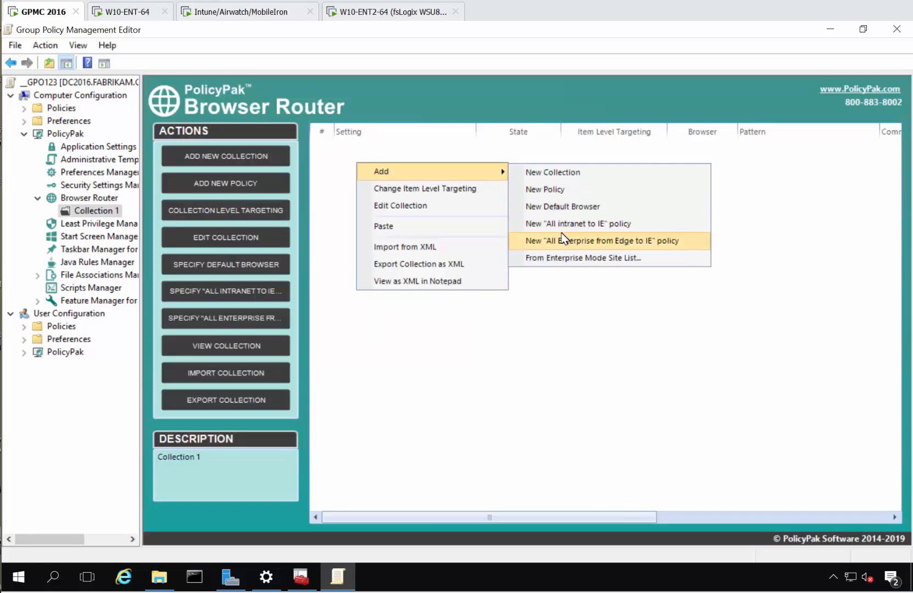
pyautogui.click(517, 340)
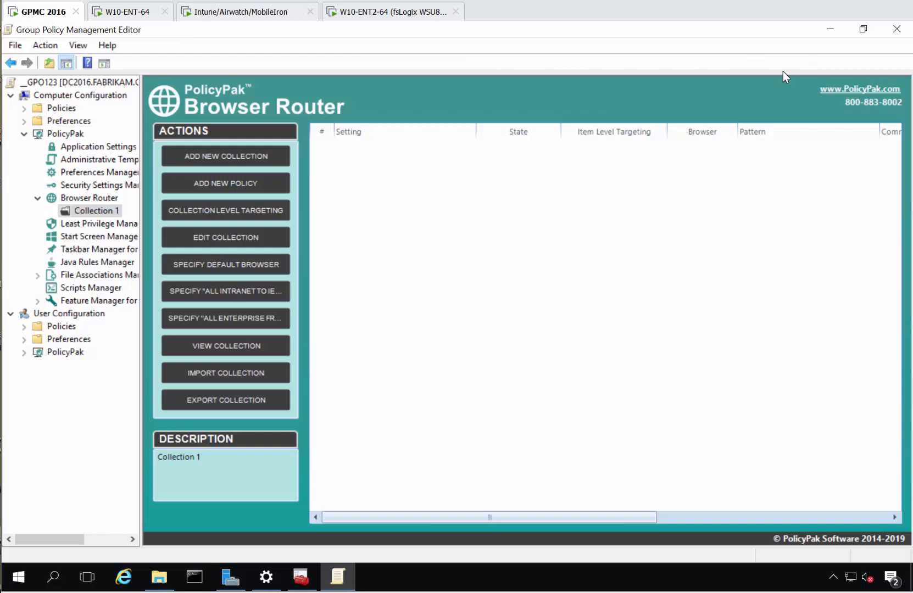
pyautogui.click(893, 33)
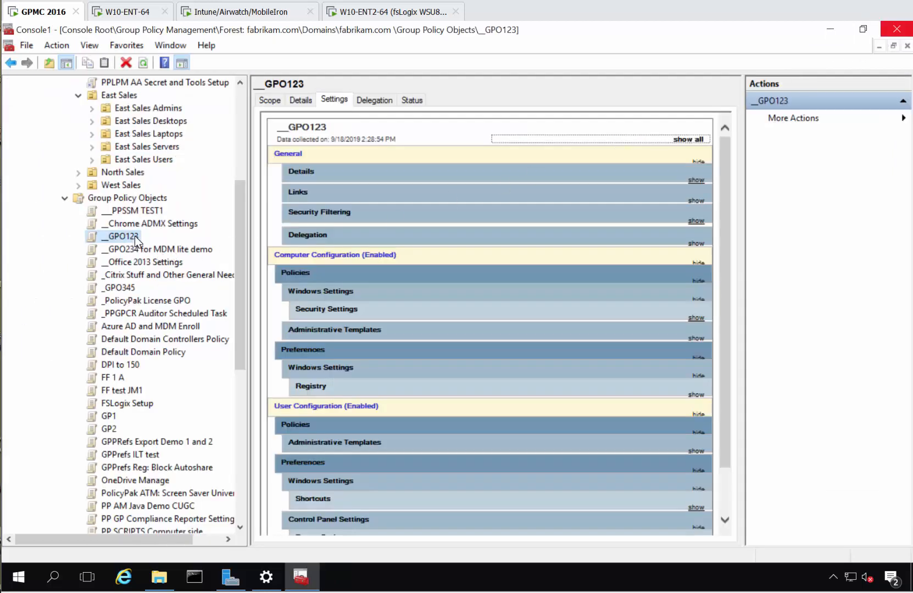
# - Start a backup of the __GPO123 policy object and browse for its storage location from the Desktop
pyautogui.rightClick(135, 237)
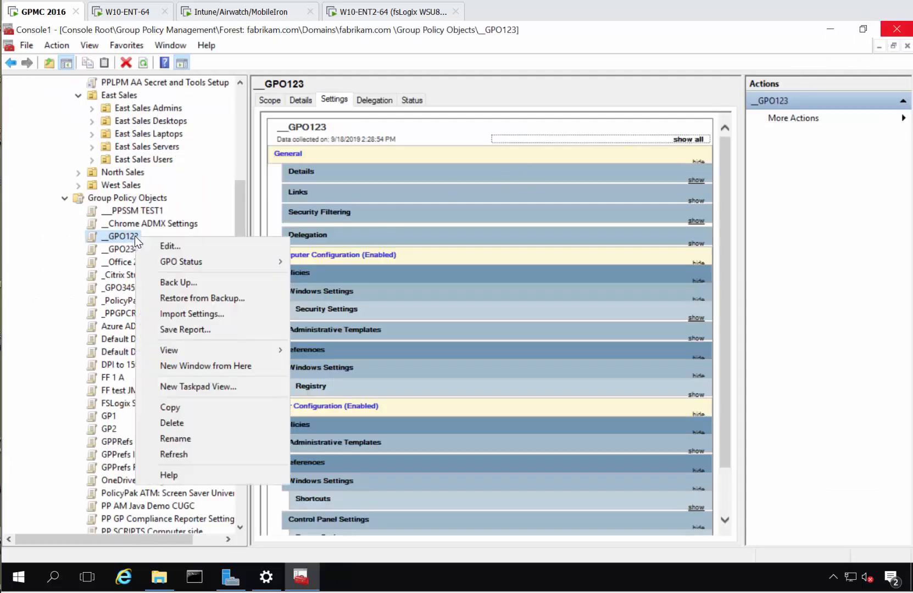
pyautogui.click(209, 284)
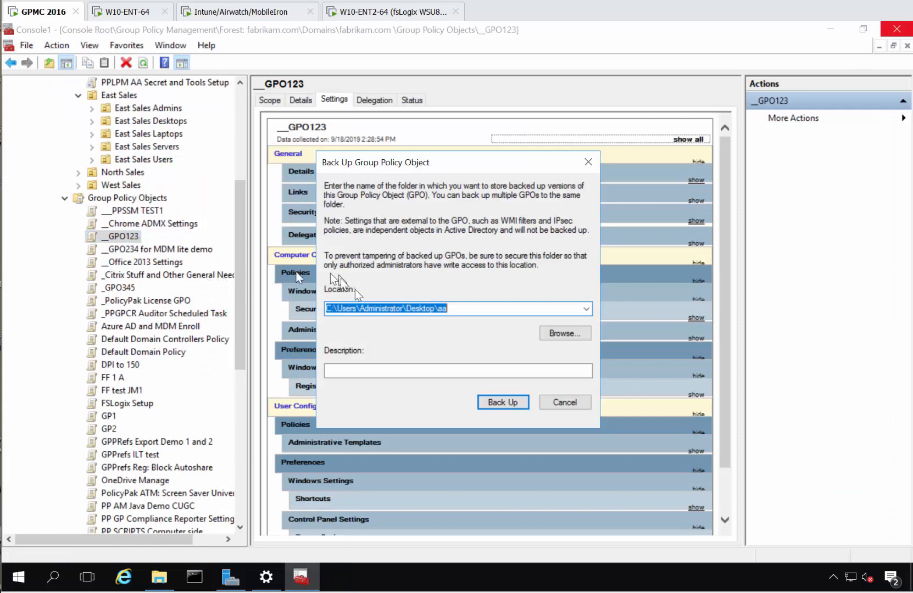
pyautogui.click(446, 307)
pyautogui.moveTo(436, 309); pyautogui.dragTo(466, 311)
pyautogui.press('BackSpace')
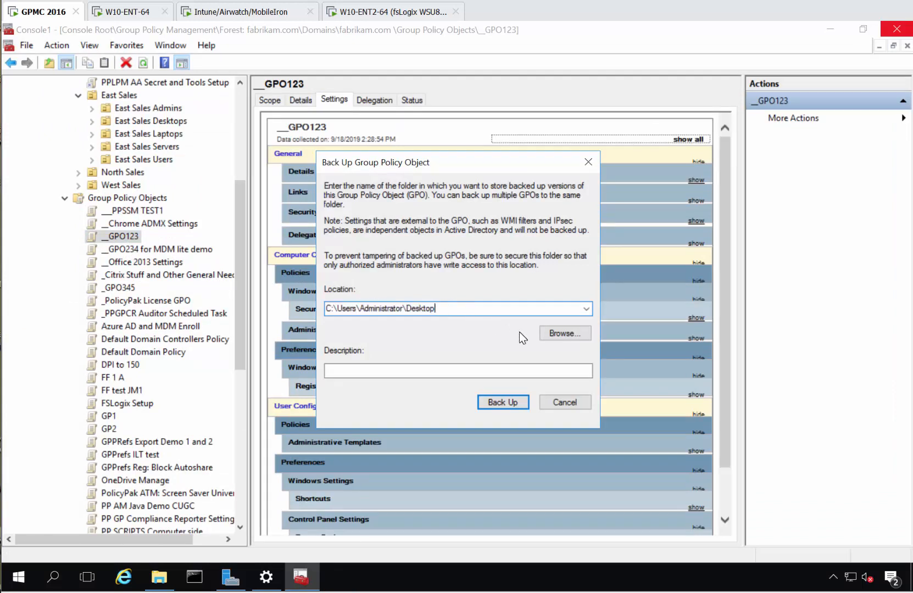
pyautogui.write('\\')
pyautogui.click(564, 335)
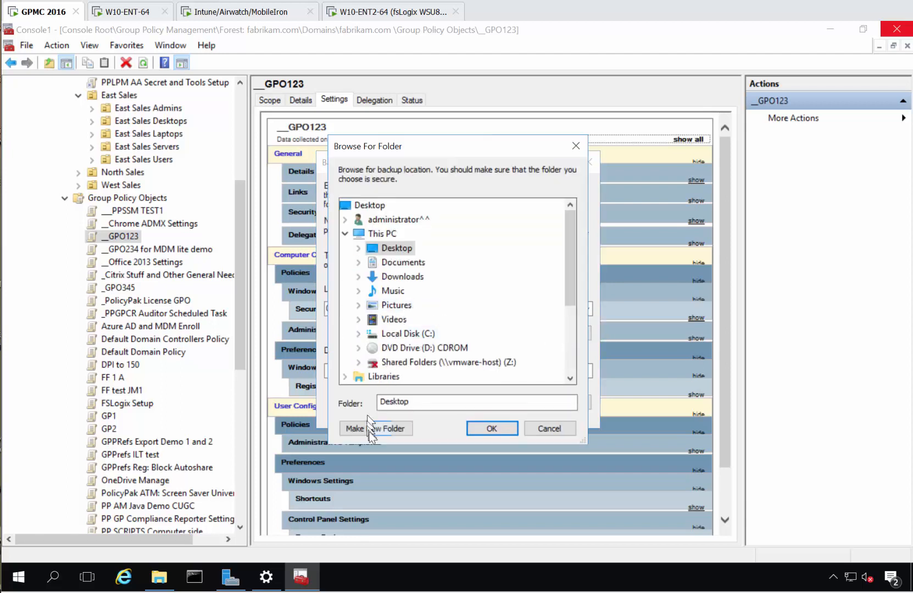
# - Create a BACKUP2-DEMO folder on the Desktop and back up the policy object into it
pyautogui.click(370, 432)
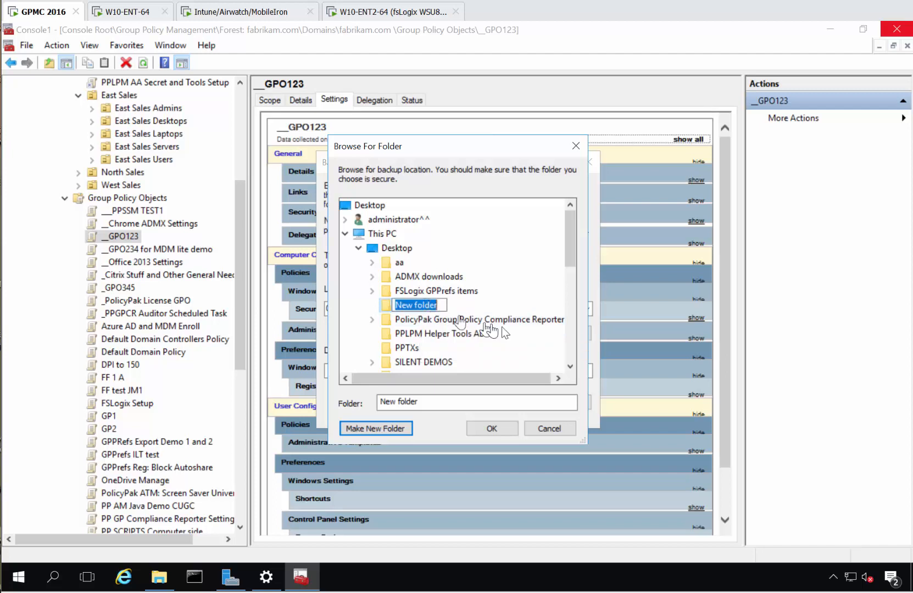
pyautogui.write('BACKUP2')
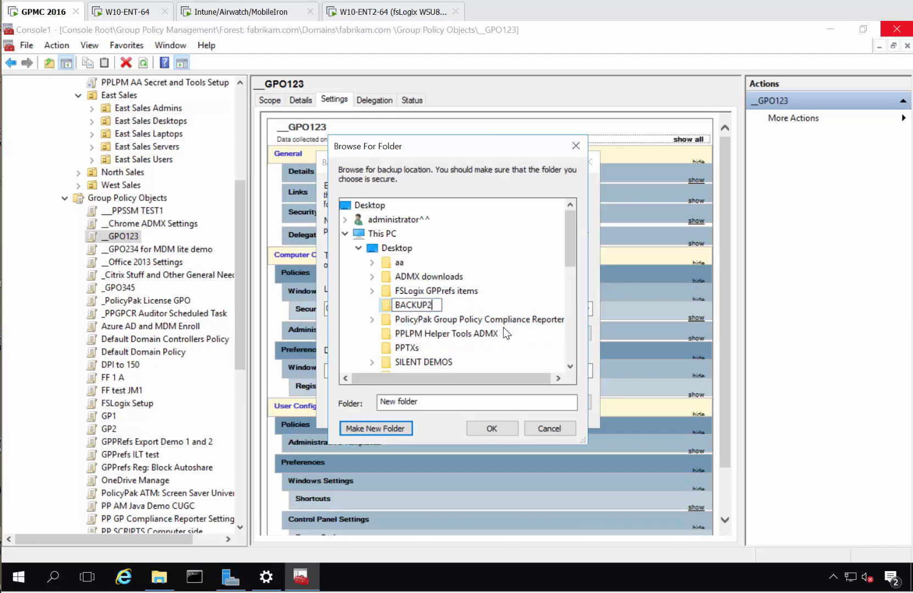
pyautogui.write('-DEMO')
pyautogui.press('Return')
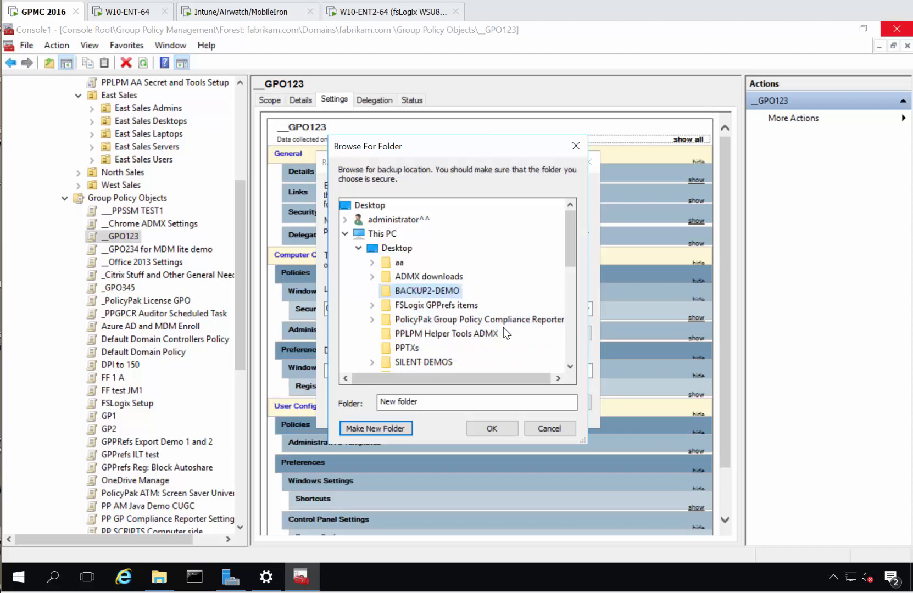
pyautogui.click(491, 428)
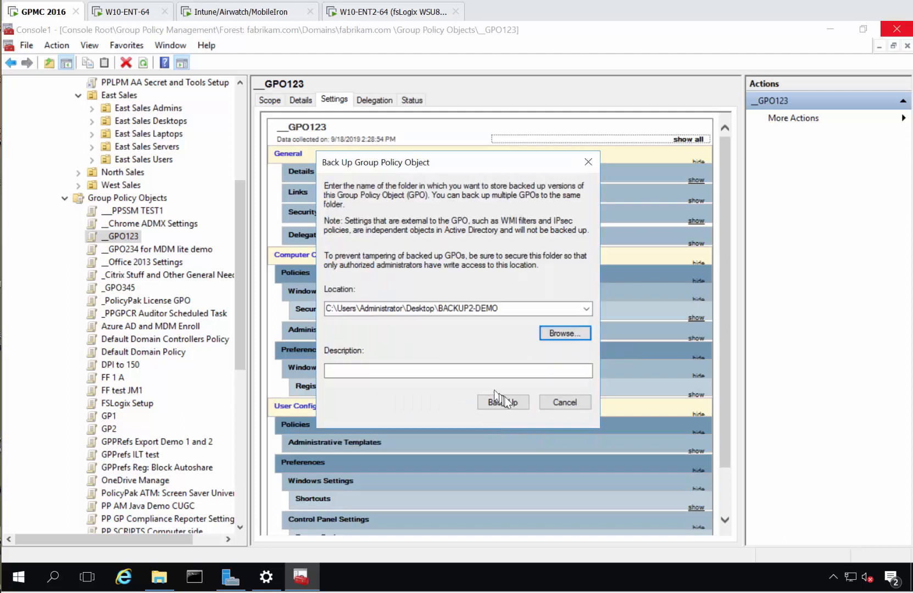
pyautogui.click(502, 402)
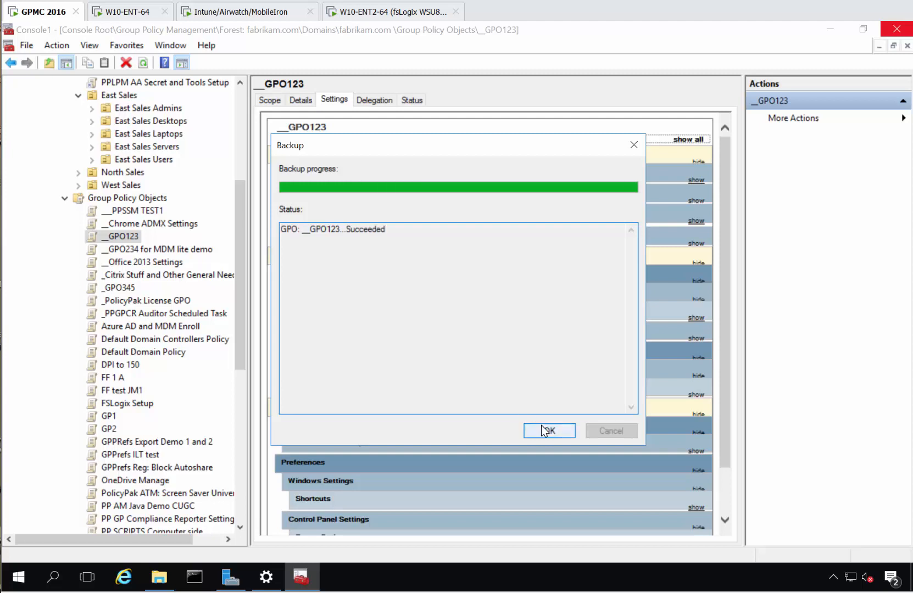
pyautogui.click(547, 431)
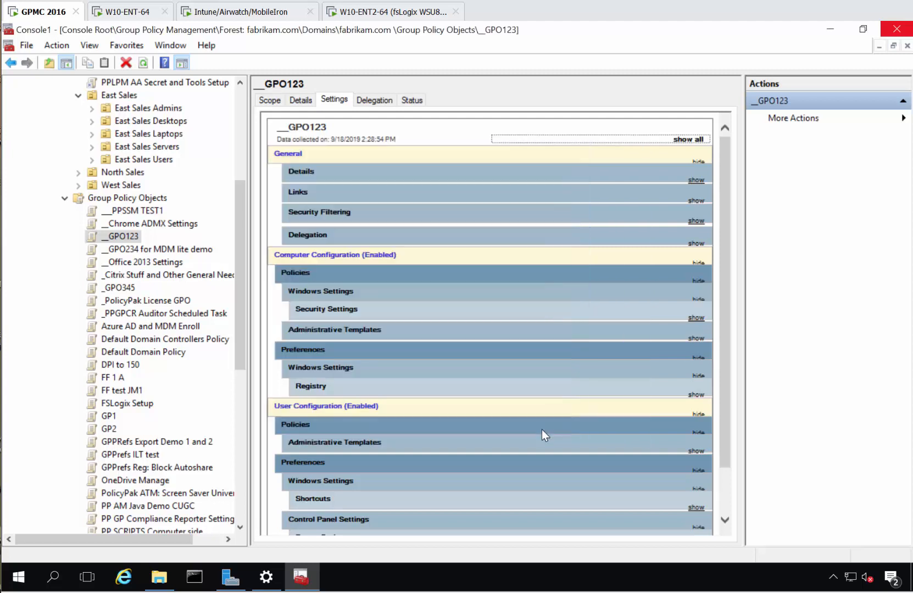
# - Open the BACKUP2-DEMO folder on the desktop and view the contents of the backup folder inside it
pyautogui.click(830, 29)
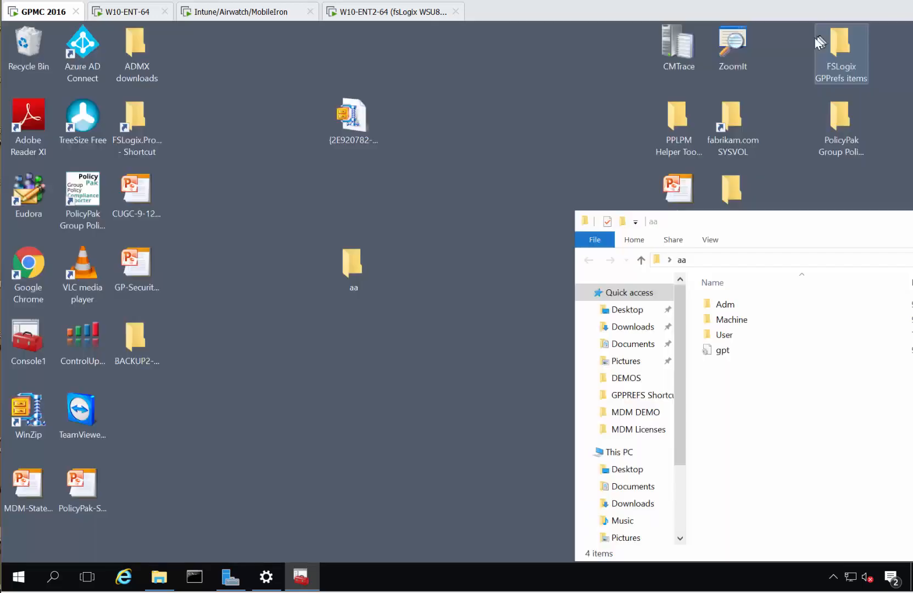
pyautogui.click(137, 351)
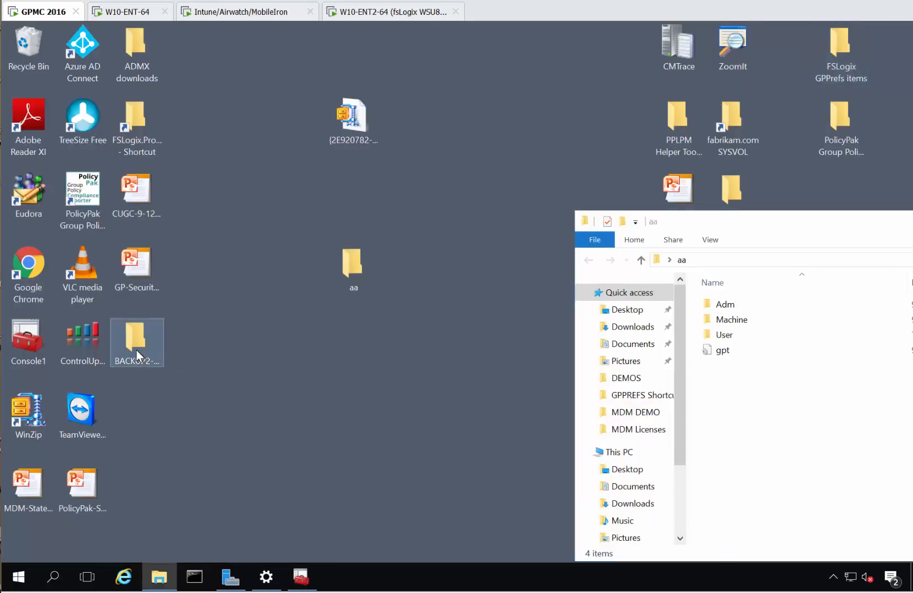
pyautogui.doubleClick(136, 350)
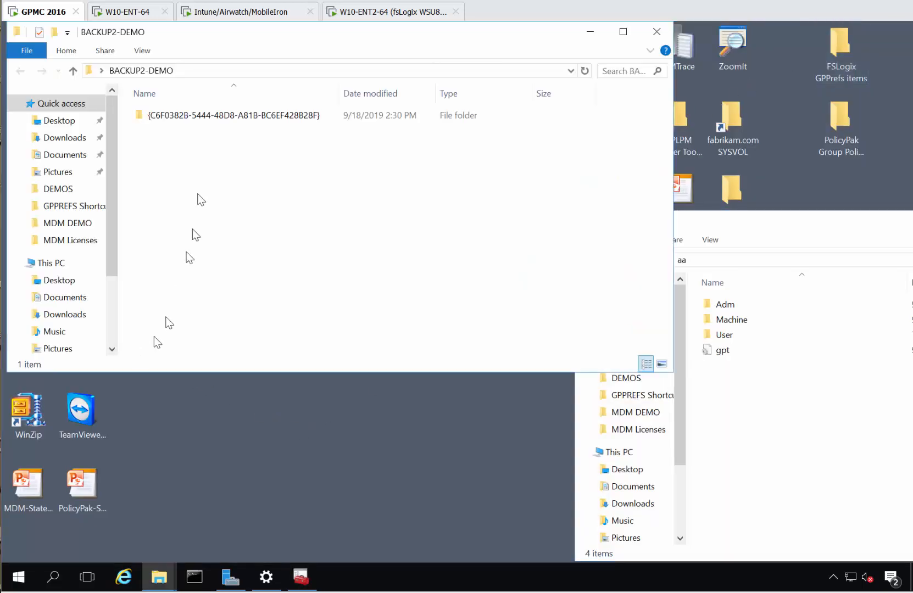
pyautogui.click(210, 120)
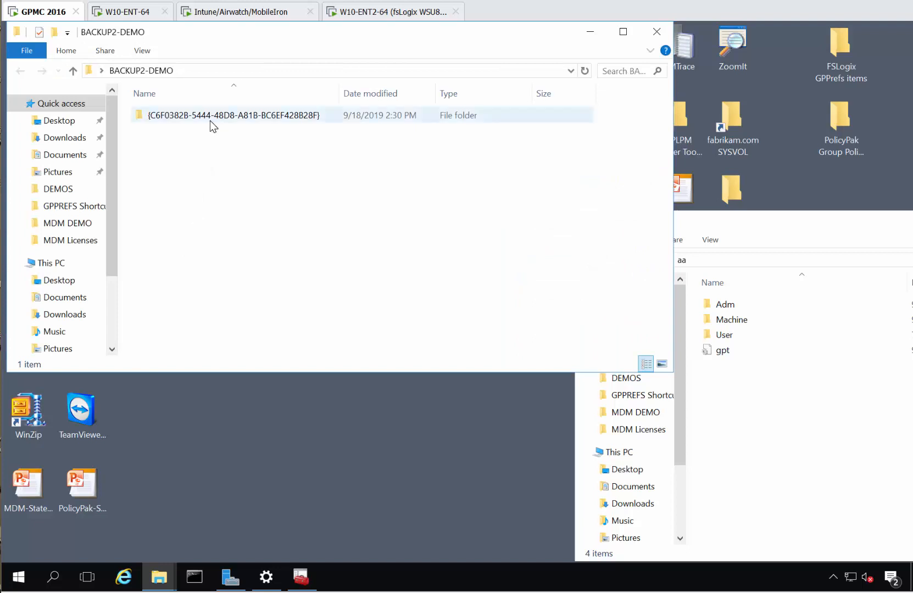
pyautogui.rightClick(214, 121)
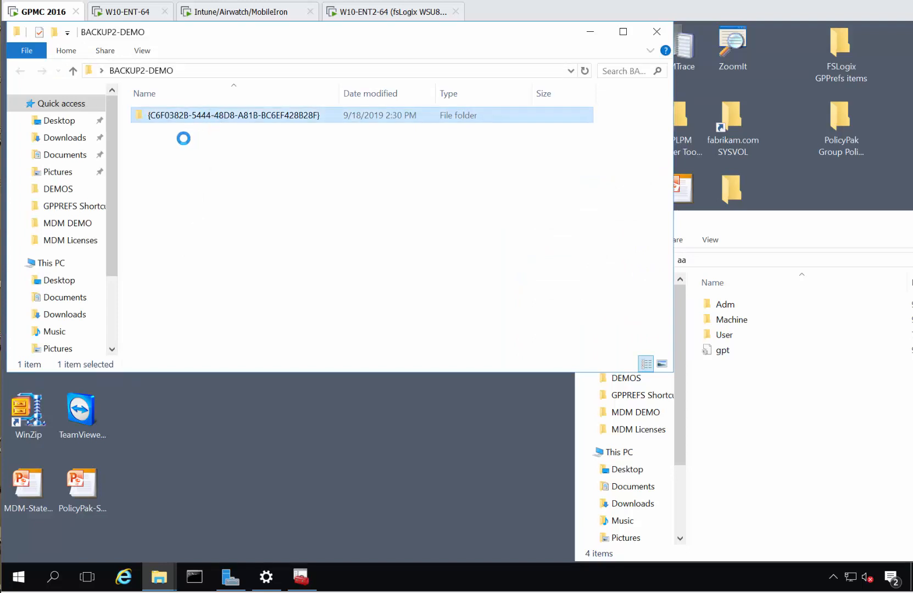
pyautogui.click(177, 141)
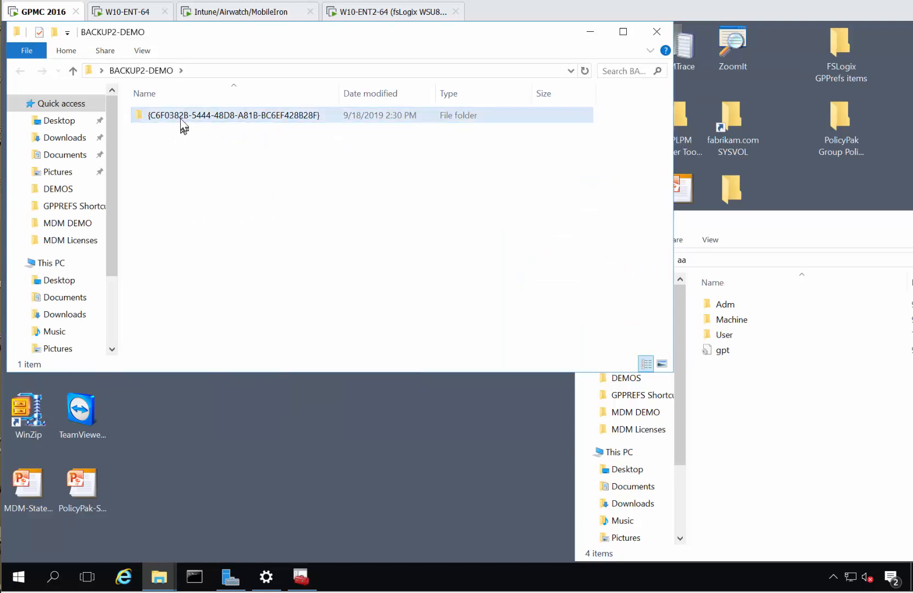
pyautogui.doubleClick(181, 119)
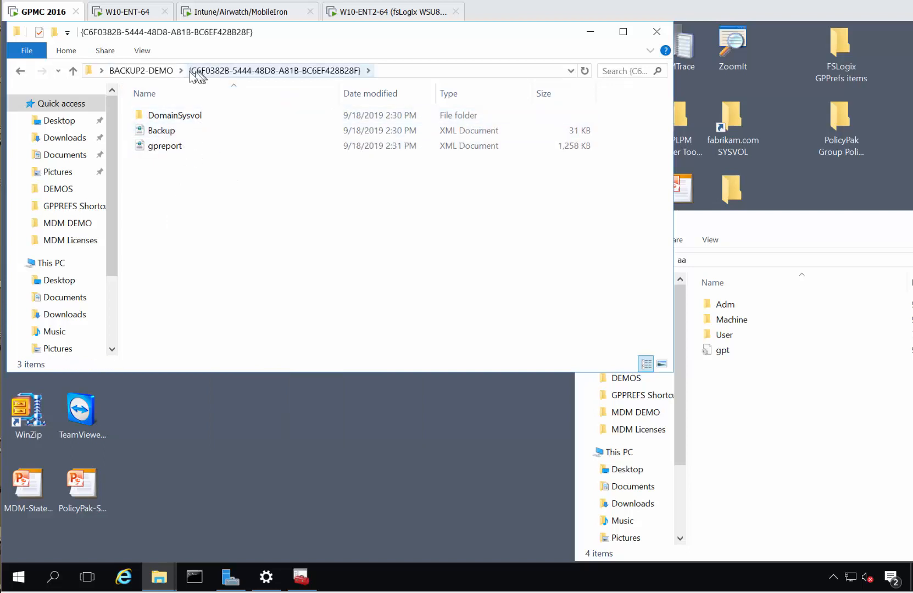
# - Return to the BACKUP2-DEMO folder and copy its full path
pyautogui.click(154, 76)
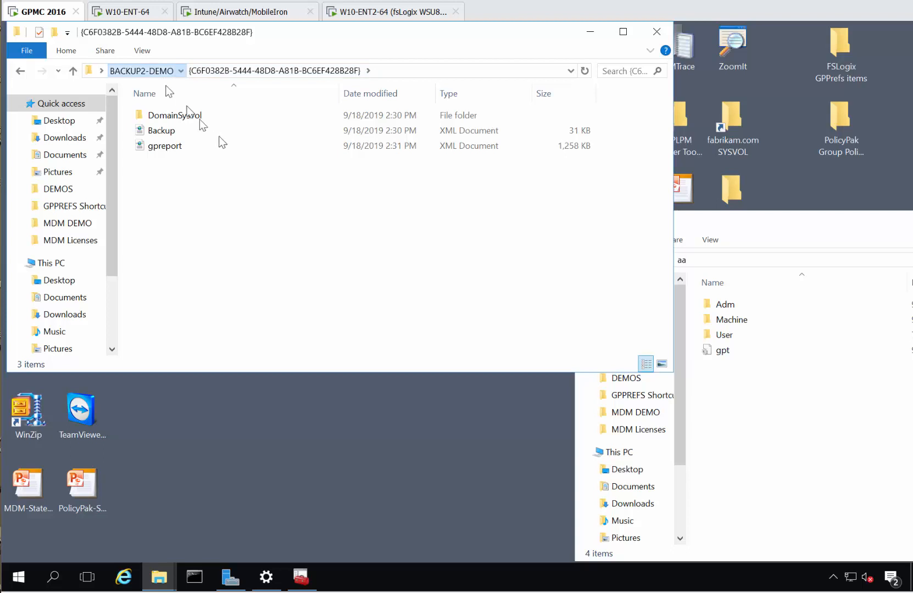
pyautogui.click(221, 116)
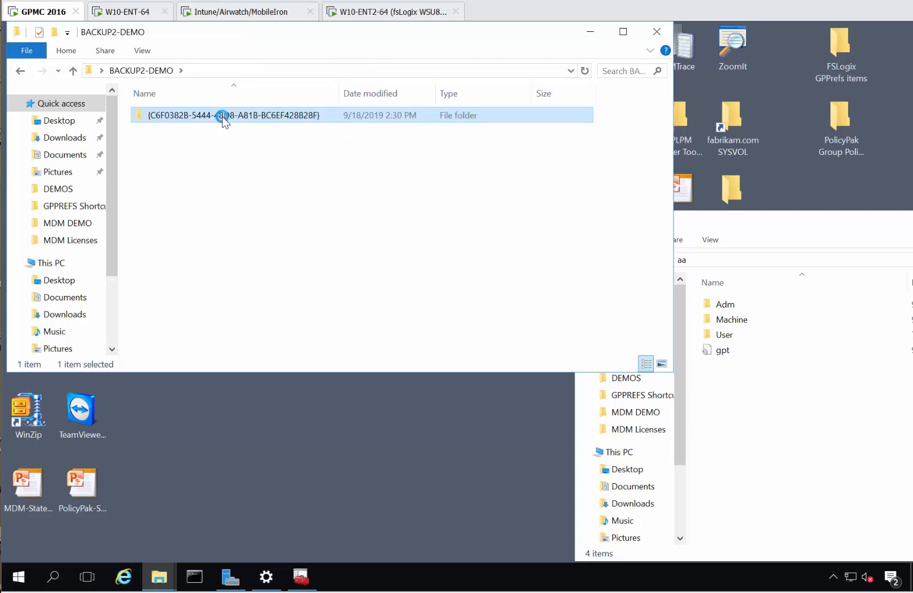
pyautogui.rightClick(222, 116)
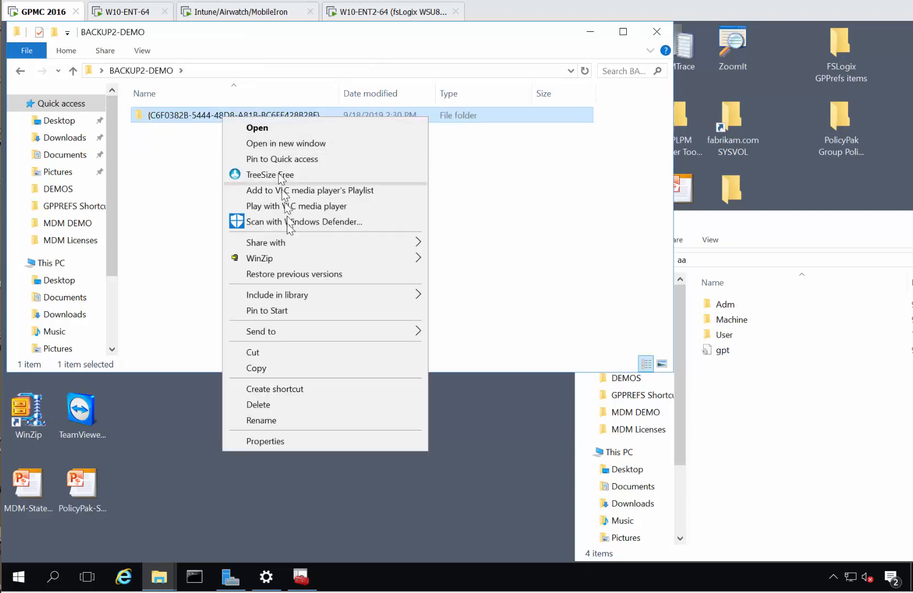
pyautogui.moveTo(293, 266)
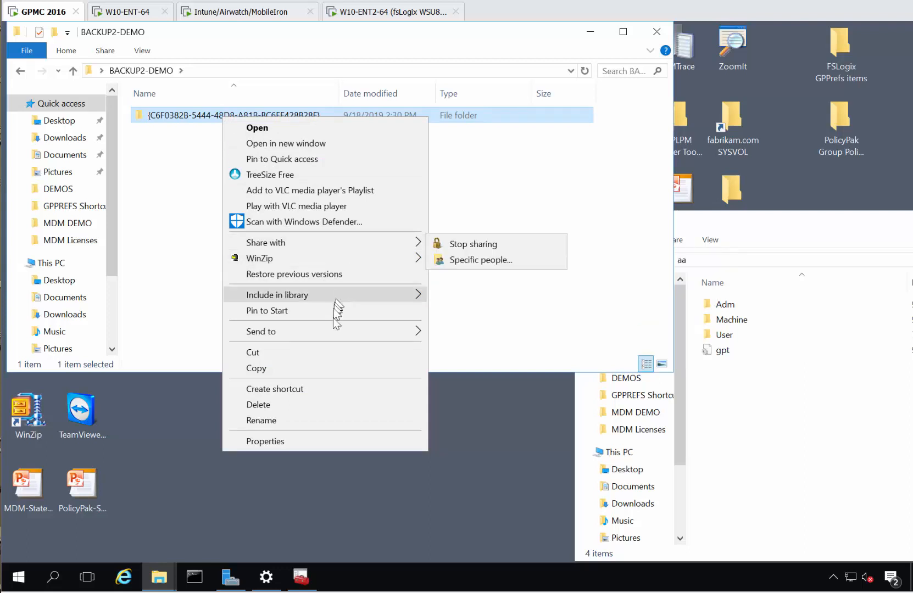
pyautogui.moveTo(332, 331)
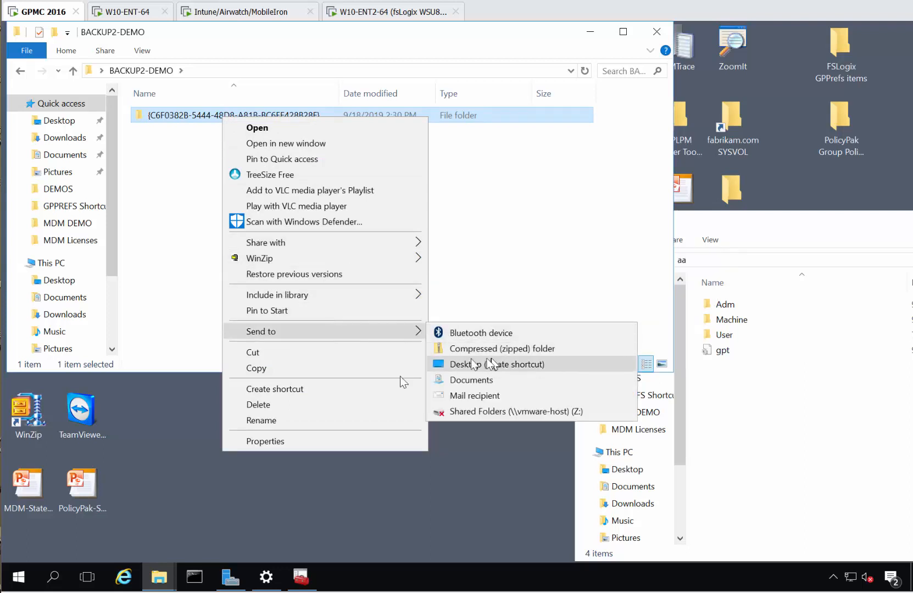
pyautogui.click(256, 72)
pyautogui.hotkey('ctrl', 'c')
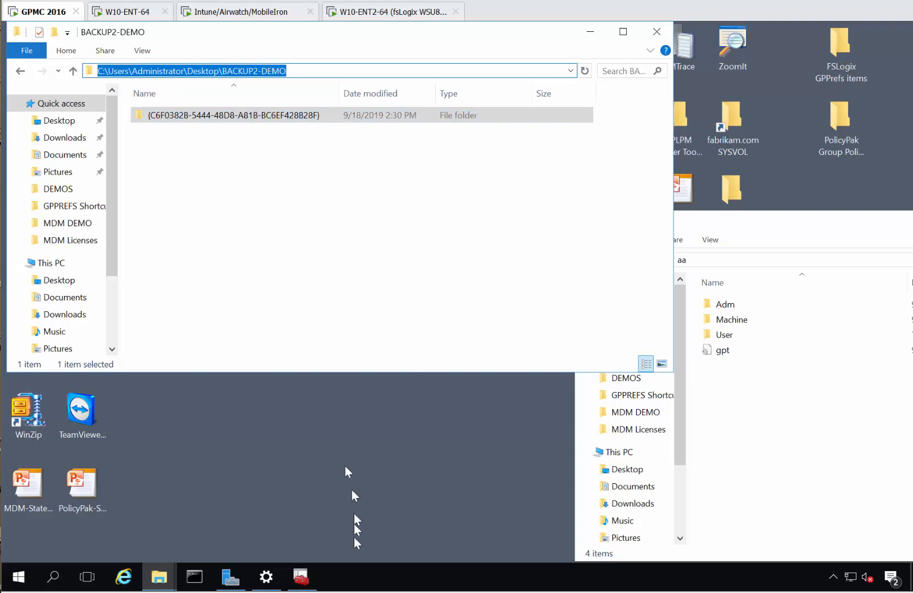
# - Open a Command Prompt and change its directory to the copied BACKUP2-DEMO path on the Desktop
pyautogui.click(338, 505)
pyautogui.press('super')
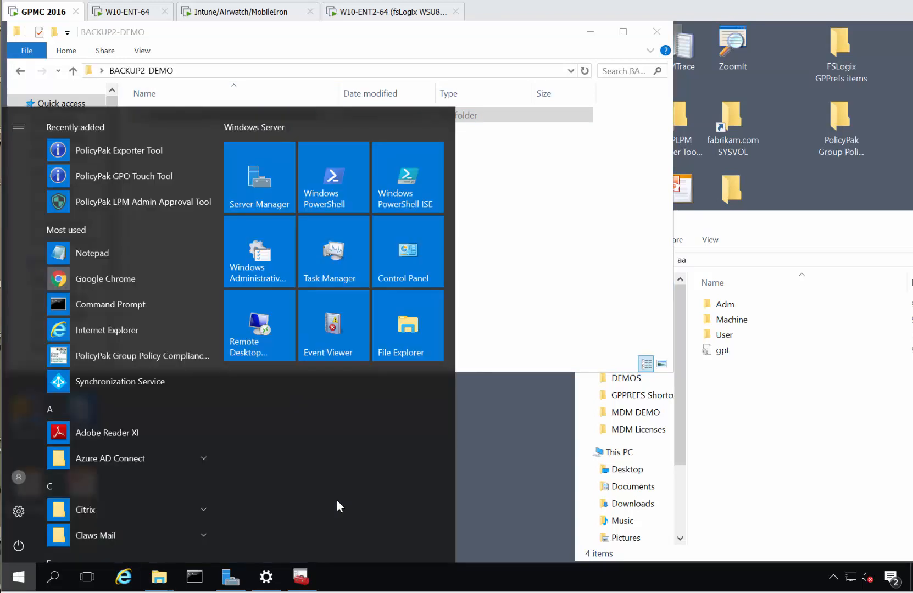
pyautogui.press('Escape')
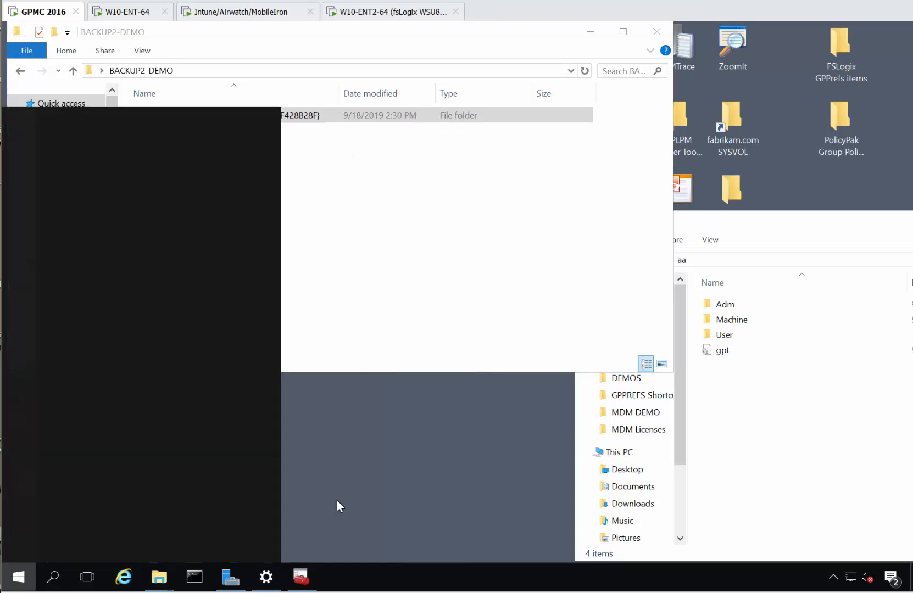
pyautogui.write('cmd')
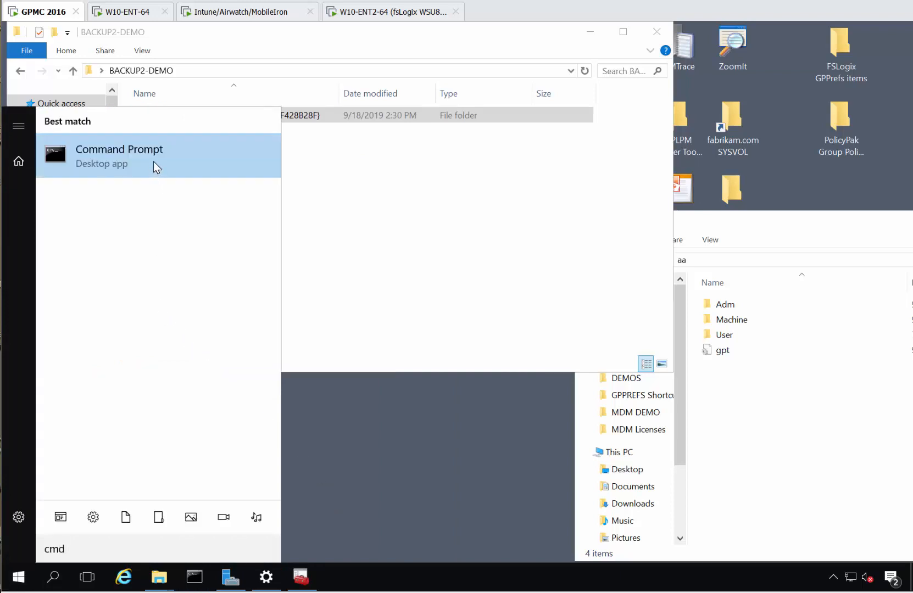
pyautogui.click(153, 161)
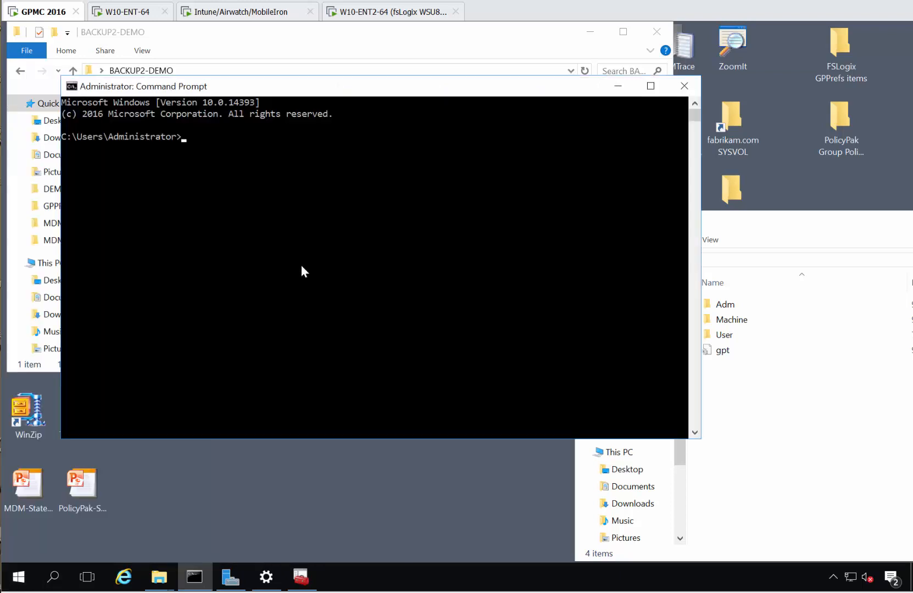
pyautogui.write('cd')
pyautogui.hotkey('ctrl', 'v')
pyautogui.press('Return')
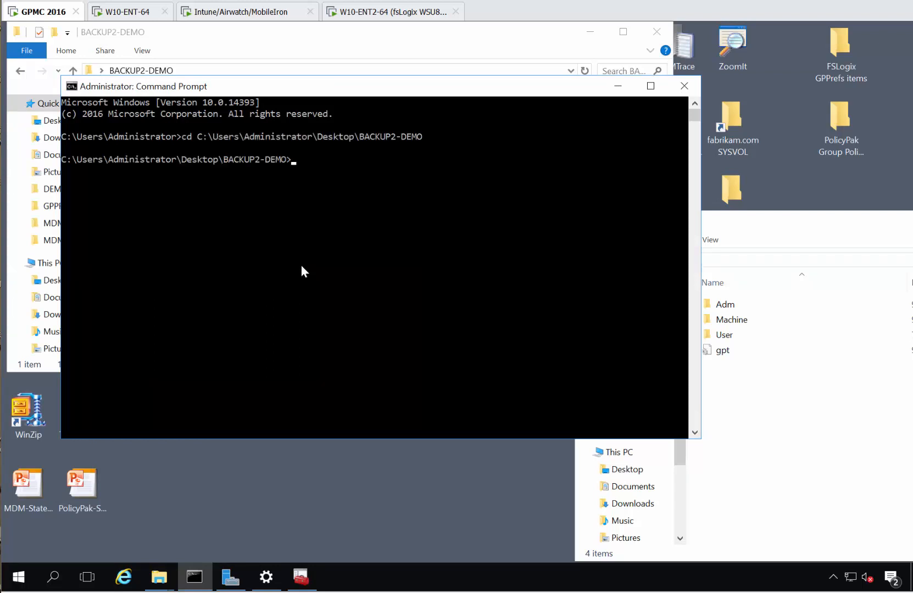
# - List the BACKUP2-DEMO folder's contents with dir and its hidden files with dir /ah
pyautogui.write('dir')
pyautogui.press('Return')
pyautogui.write('dir /')
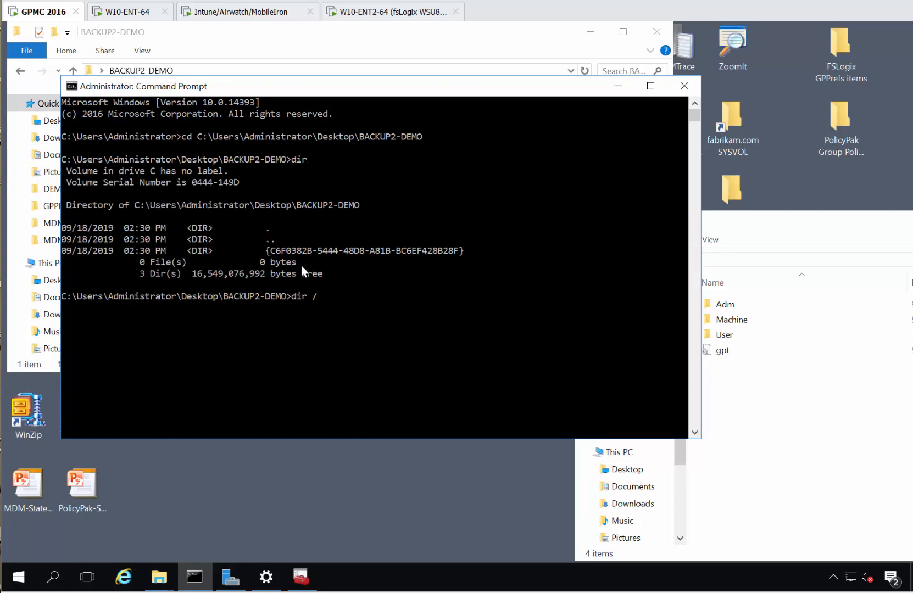
pyautogui.write('ah')
pyautogui.press('Return')
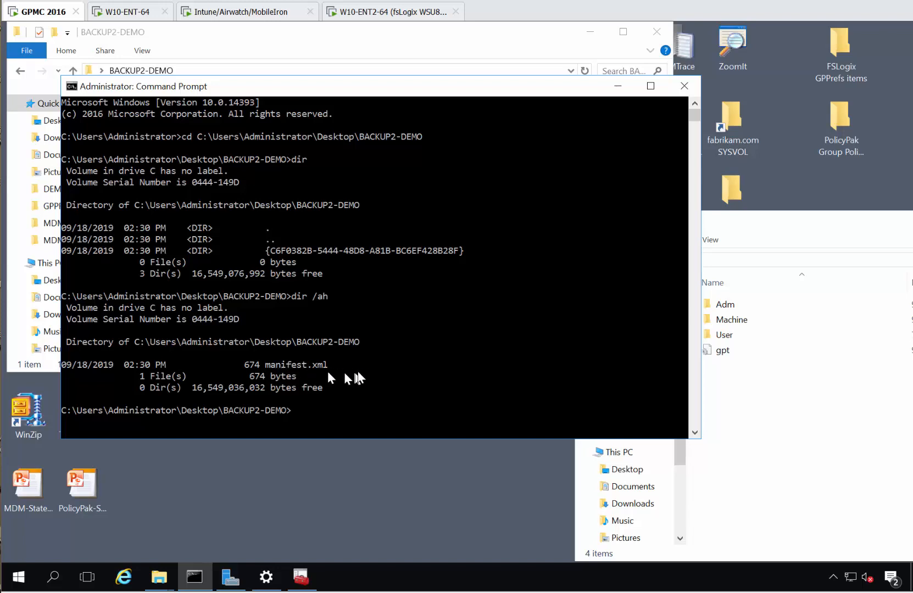
# - Move the Command Prompt window clear of the BACKUP2-DEMO folder window and take that folder window up to its parent Desktop folder
pyautogui.moveTo(322, 103); pyautogui.dragTo(526, 346)
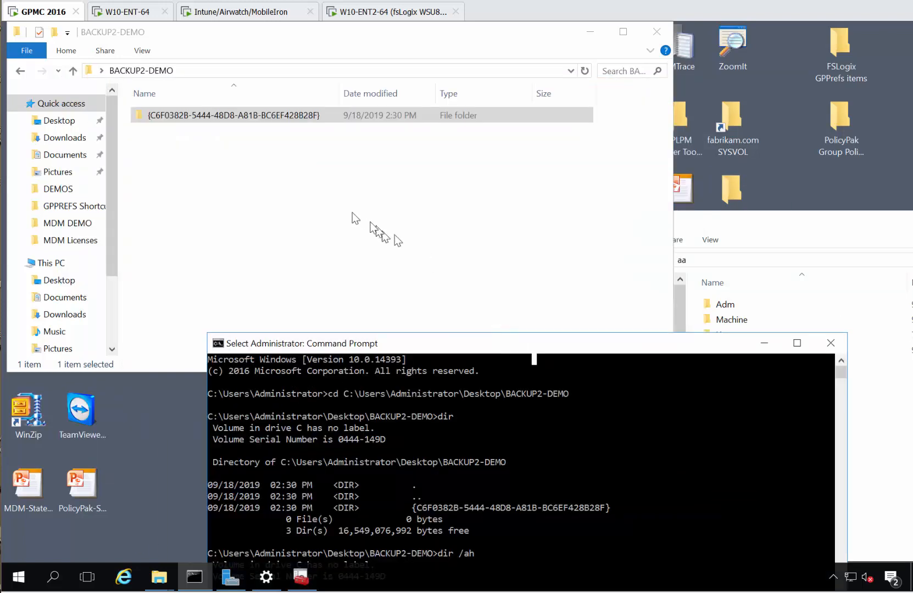
pyautogui.click(214, 114)
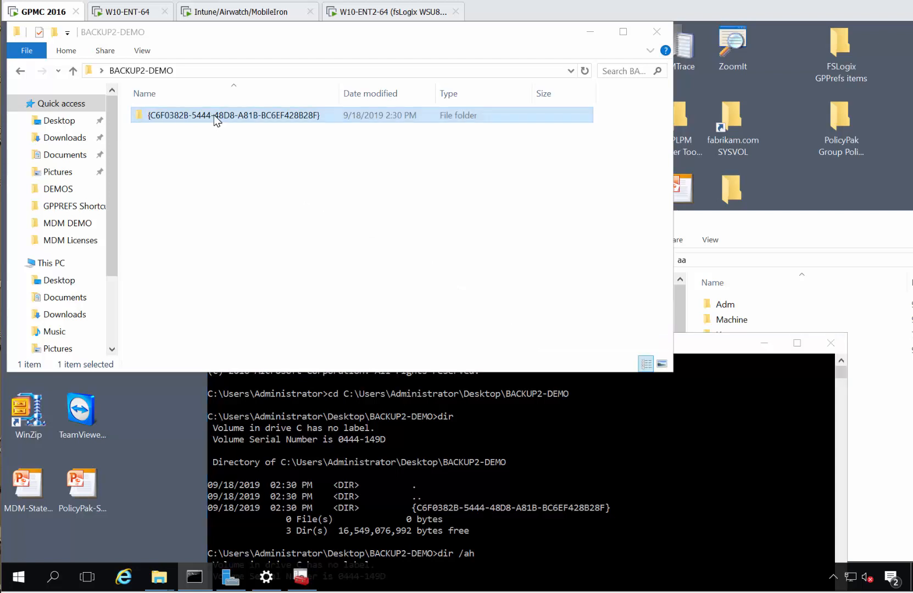
pyautogui.rightClick(214, 114)
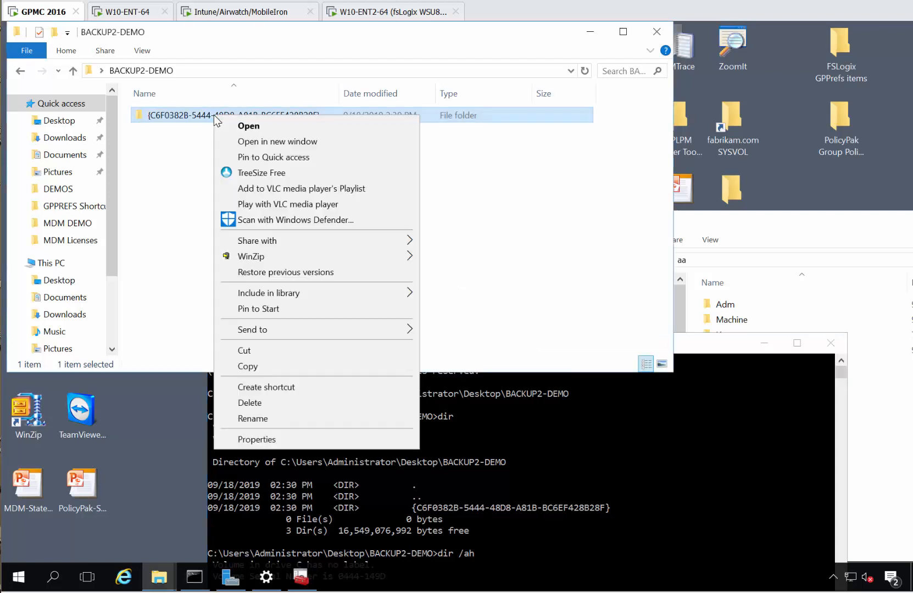
pyautogui.click(175, 145)
pyautogui.click(197, 70)
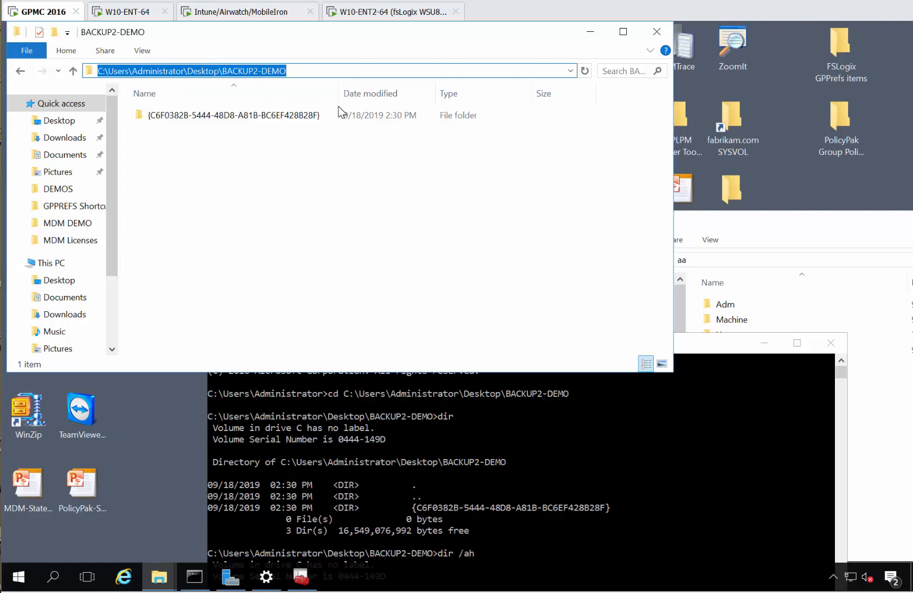
pyautogui.press('End')
pyautogui.hotkey('ctrl', 'shift', 'Left')
pyautogui.hotkey('ctrl', 'shift', 'Left')
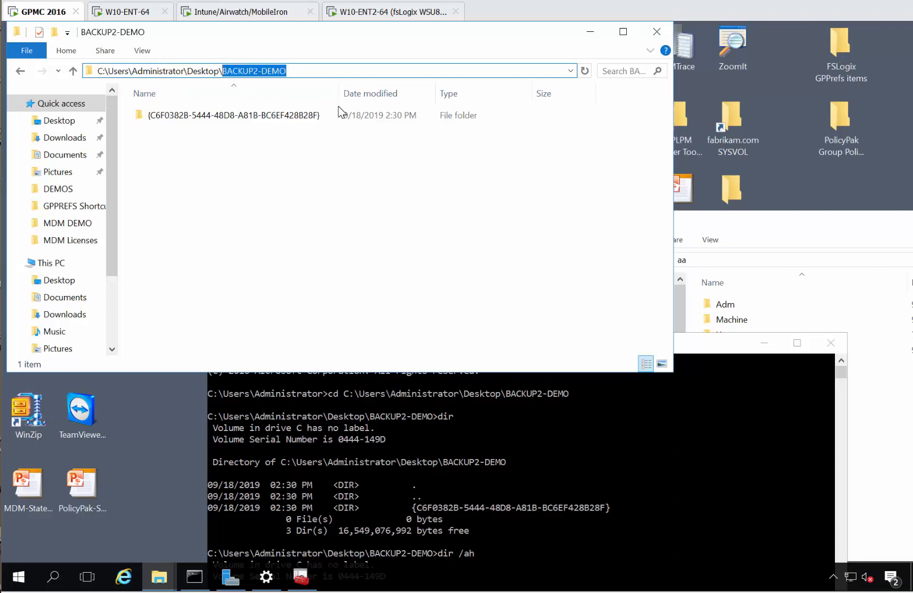
pyautogui.press('BackSpace')
pyautogui.press('Return')
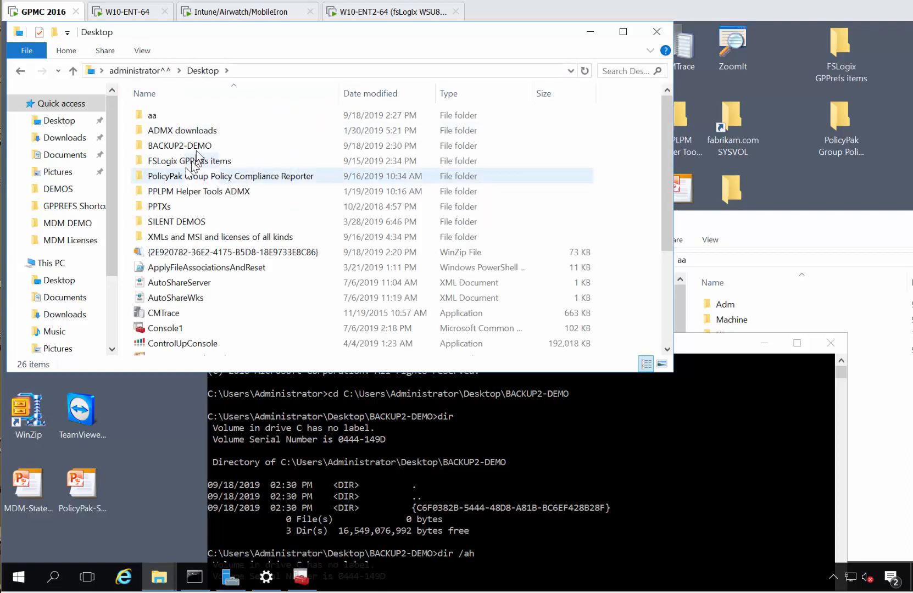
# - Compress the whole BACKUP2-DEMO folder into a zip file named BACKUP2-DEMO and open the BACKUP2-DEMO folder inside the archive
pyautogui.rightClick(197, 149)
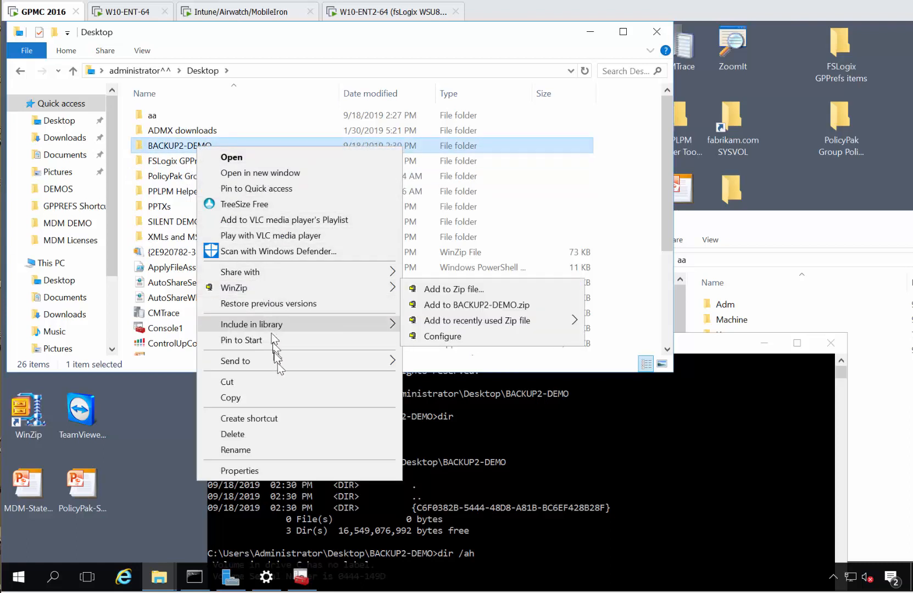
pyautogui.moveTo(278, 366)
pyautogui.click(430, 378)
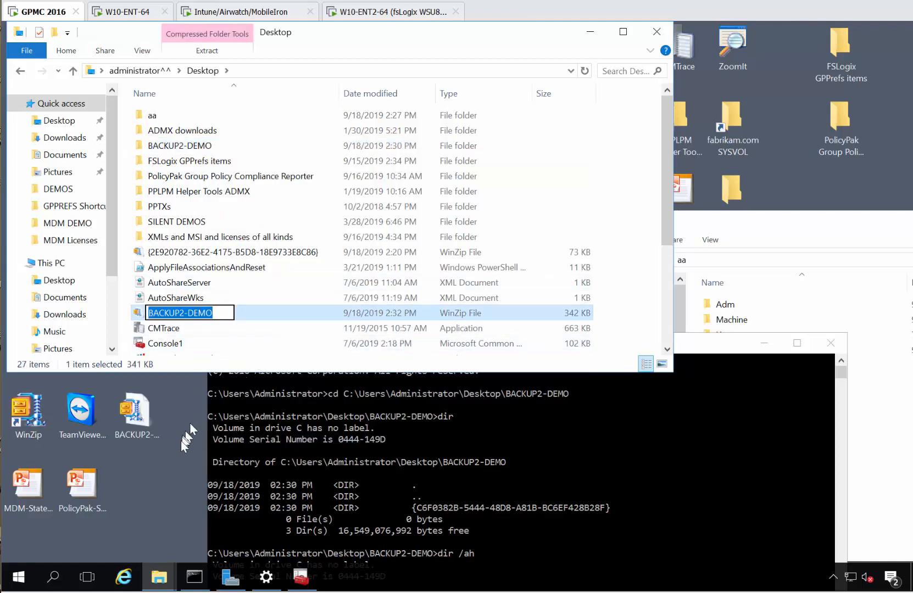
pyautogui.click(176, 452)
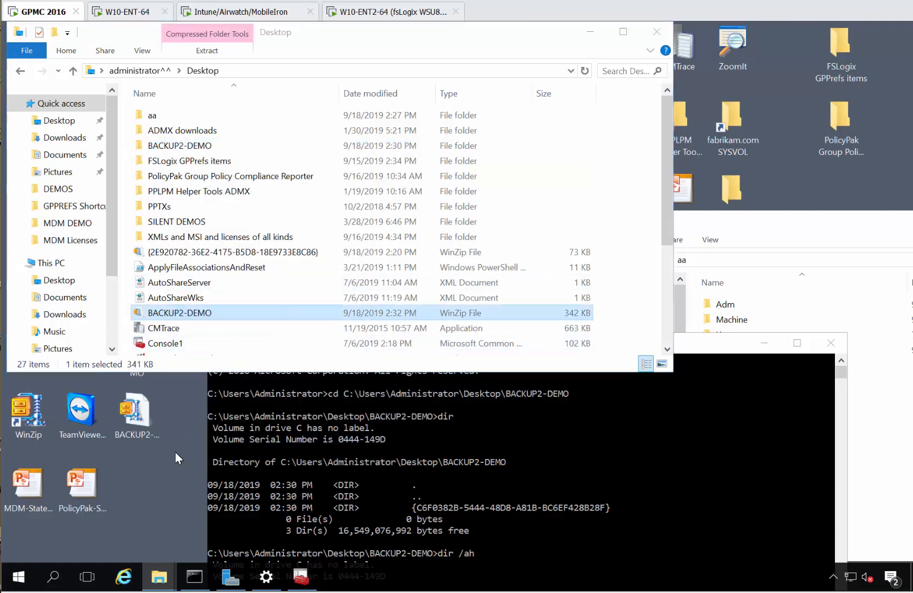
pyautogui.doubleClick(142, 413)
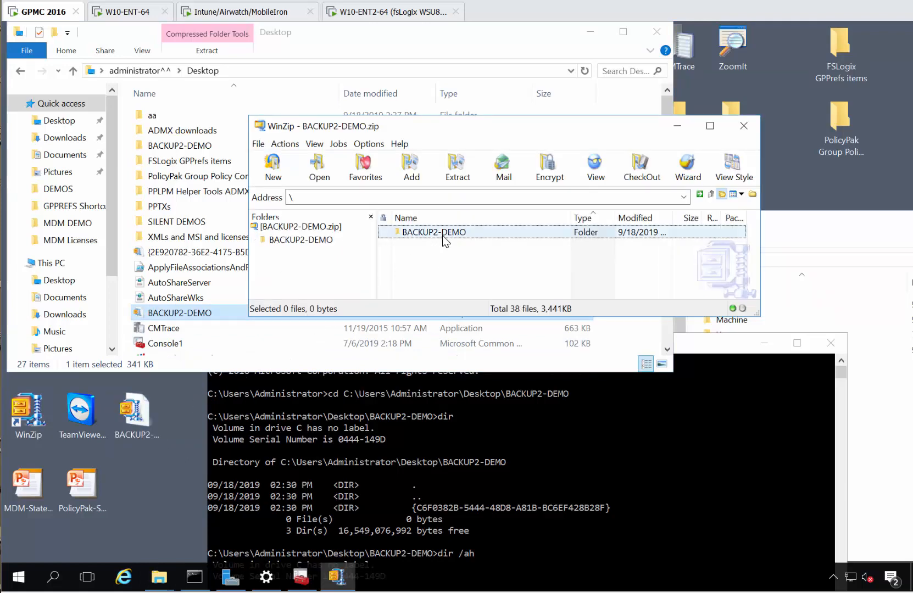
pyautogui.doubleClick(443, 235)
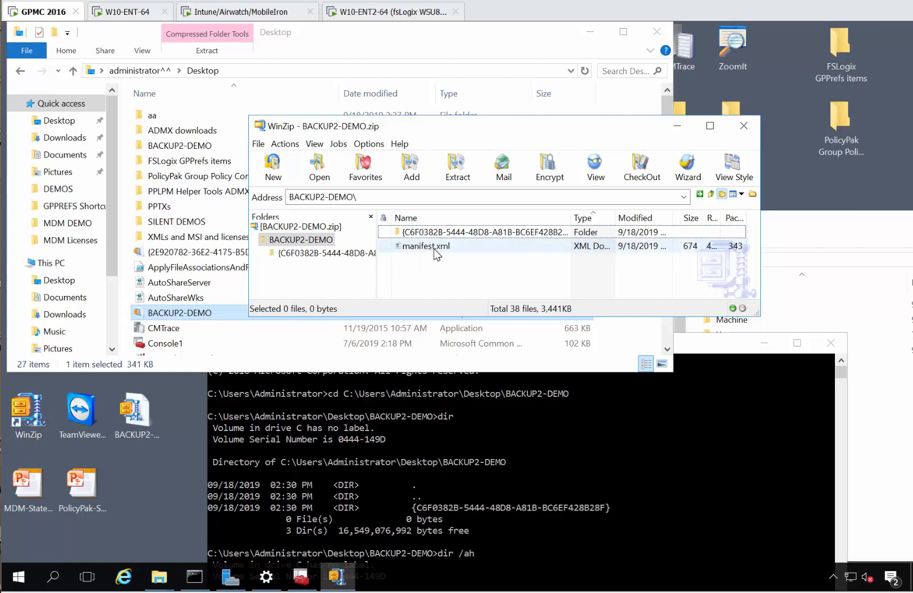